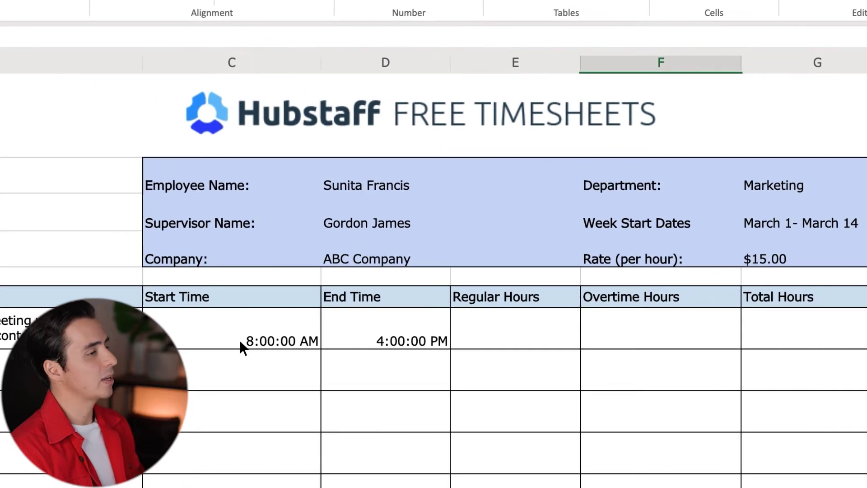
Step: Enter =(D7-C7)*24 in the first Total Hours cell, giving 8.00 hours
left_click(240, 339)
left_click(361, 341)
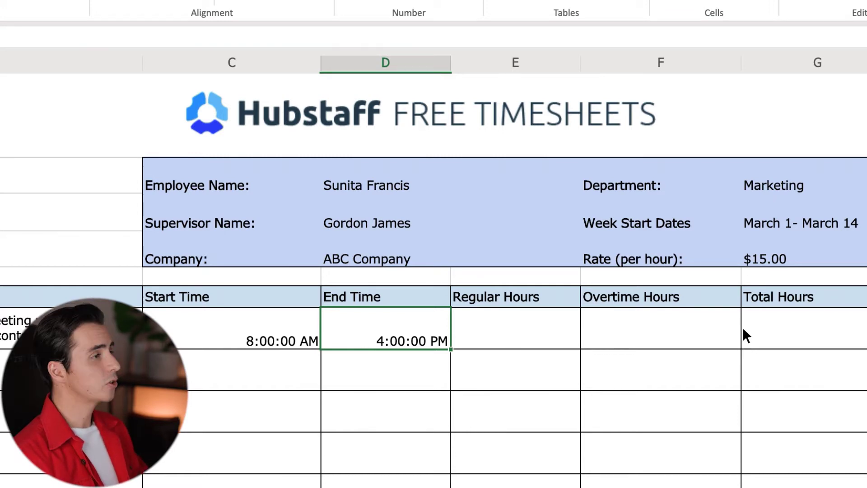
left_click(788, 334)
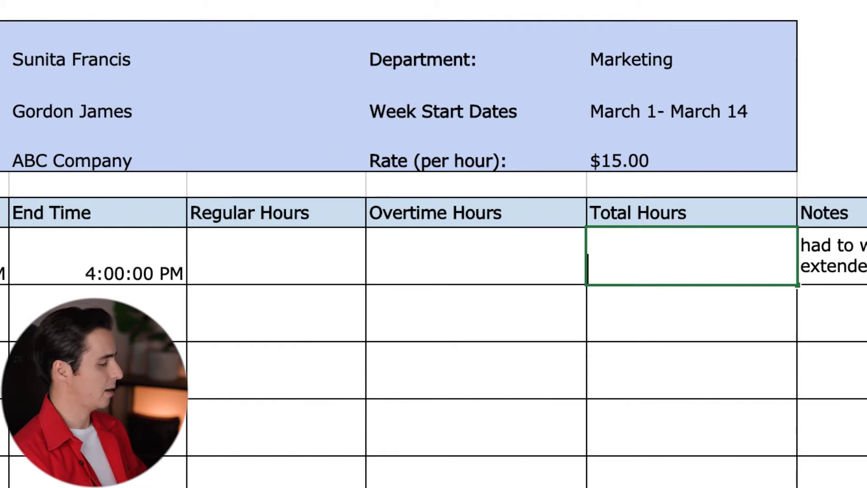
type("=(D7-C7)*24")
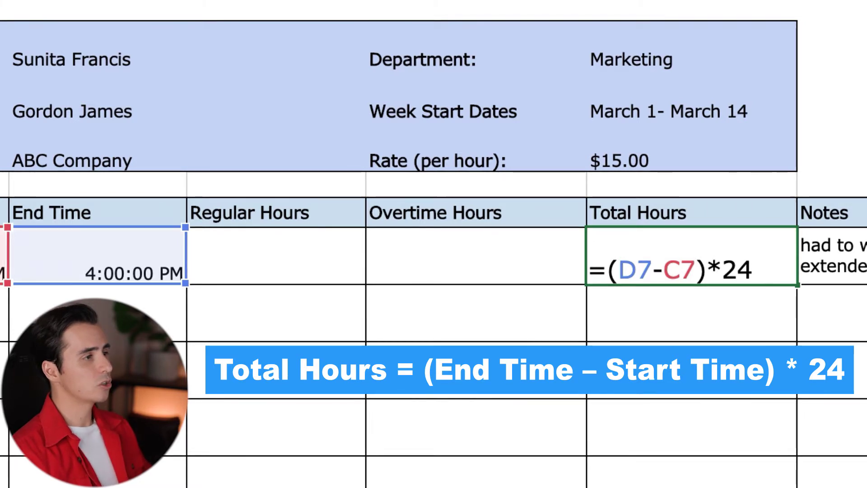
left_click(661, 299)
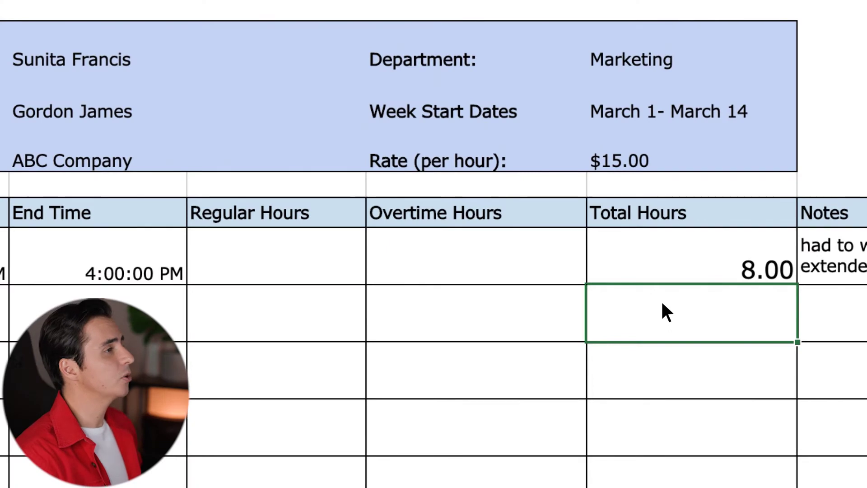
Step: Enter =IF(G7>=8,8,G7) in the first Regular Hours cell so it shows 8
left_click(206, 235)
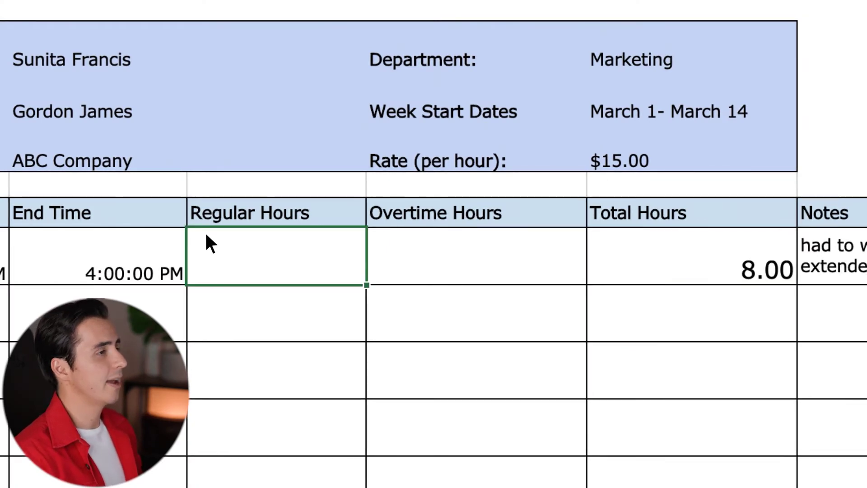
double_click(206, 235)
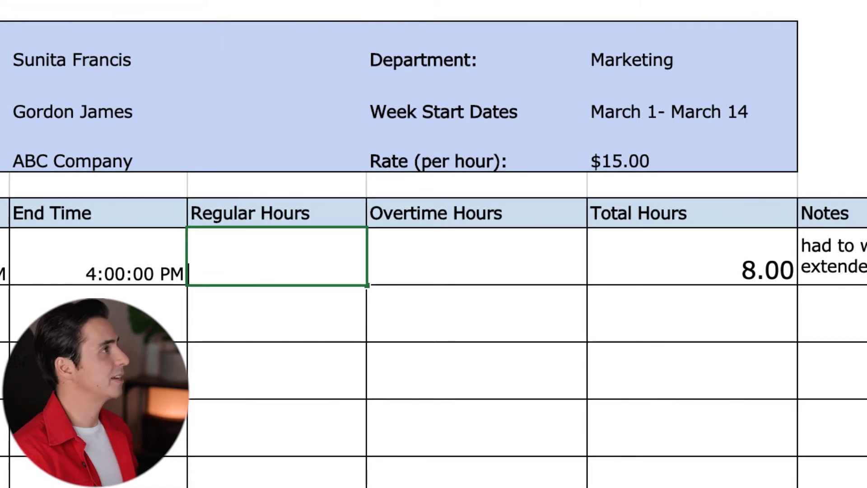
type("=IF(G7>=8,8,G7)")
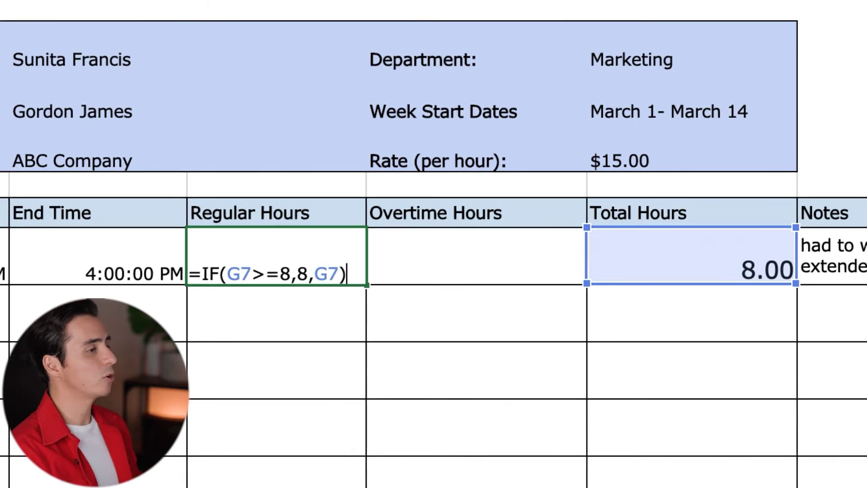
key("Return")
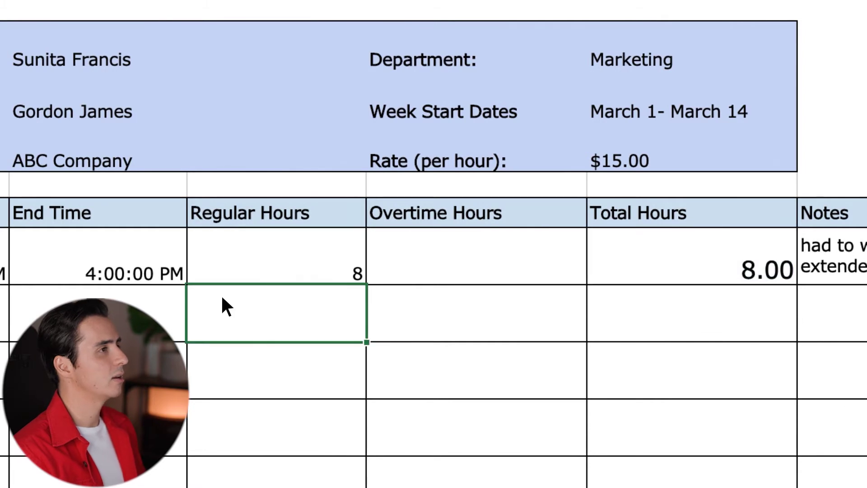
Step: Paste =IF(G7<=8,0,(G7-8)) into the first Overtime Hours cell
left_click(456, 246)
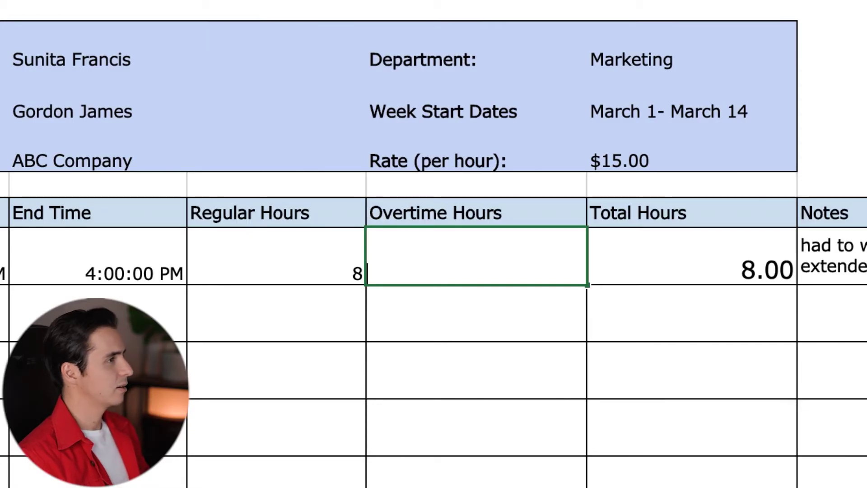
type("=IF(G7<=8,0,(G7-8))")
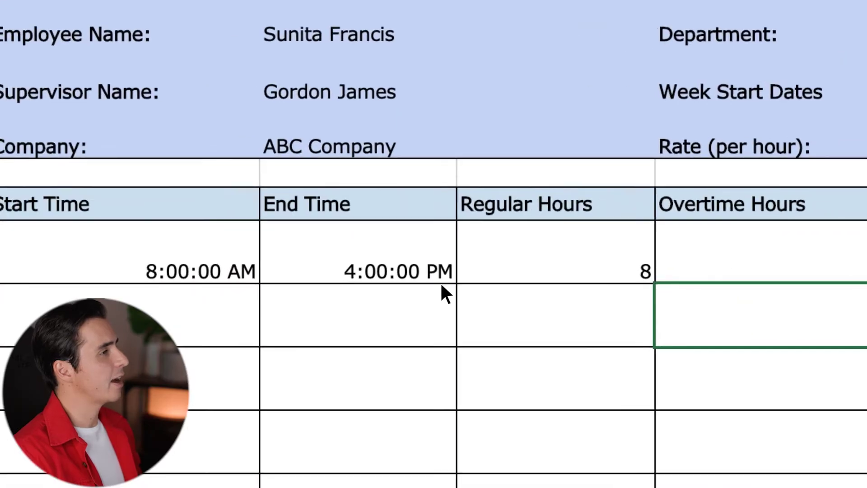
Step: Change the first day's end time to 6:00 PM, yielding 2 overtime and 10.00 total hours
double_click(346, 273)
key("BackSpace")
type("6")
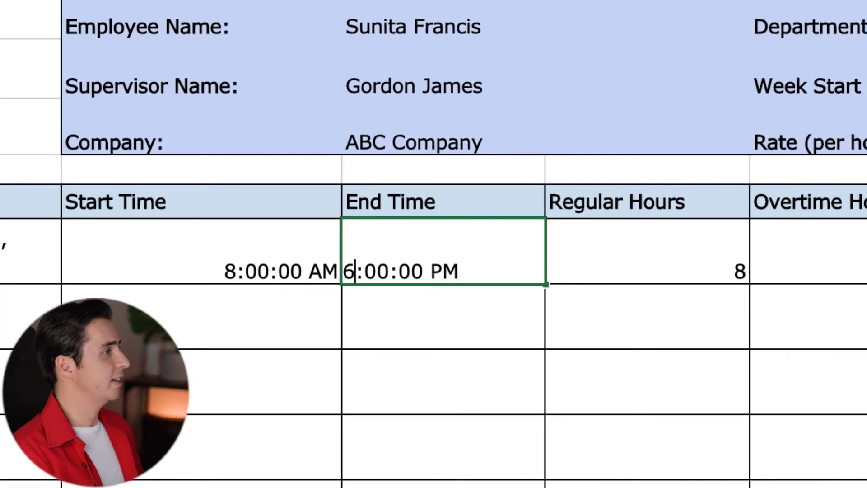
left_click(455, 312)
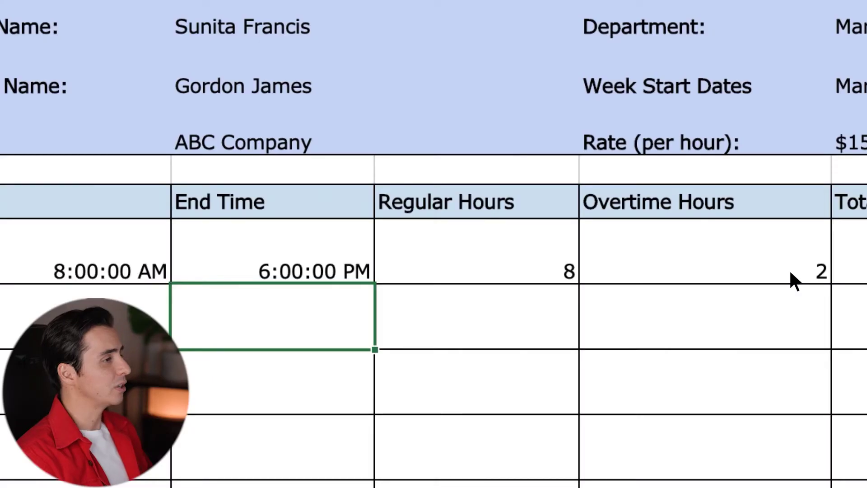
left_click(851, 131)
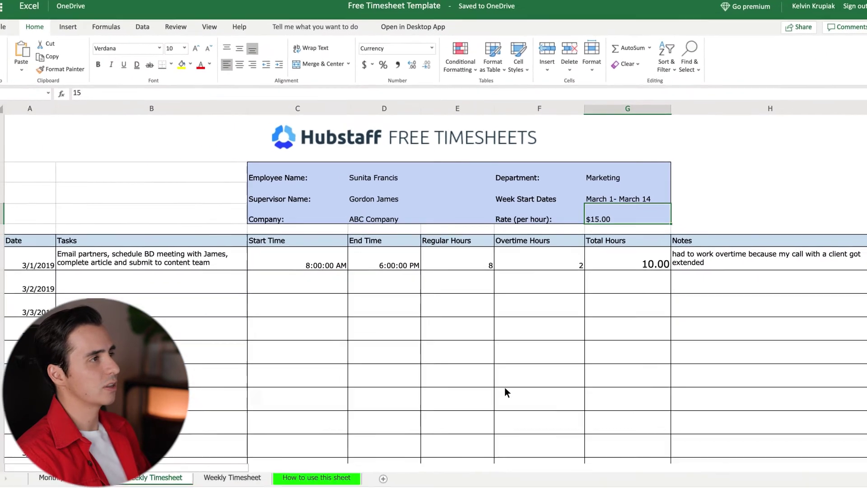
Step: Enter =E21*G4 in the regular Wages cell, giving $120.00
scroll(497, 390, "down", 3)
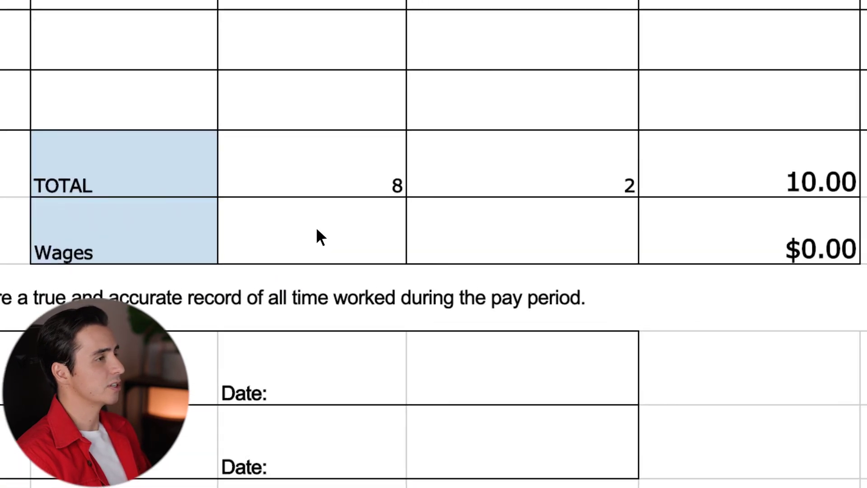
left_click(317, 235)
key("F2")
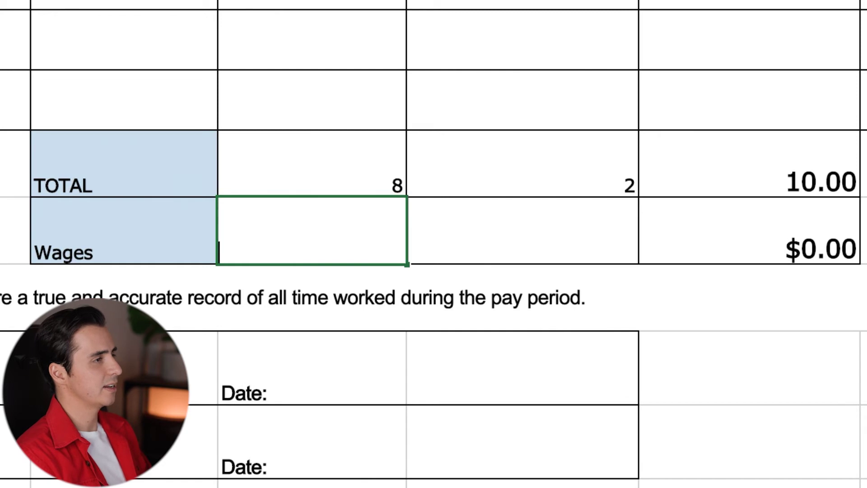
type("=E21*G4")
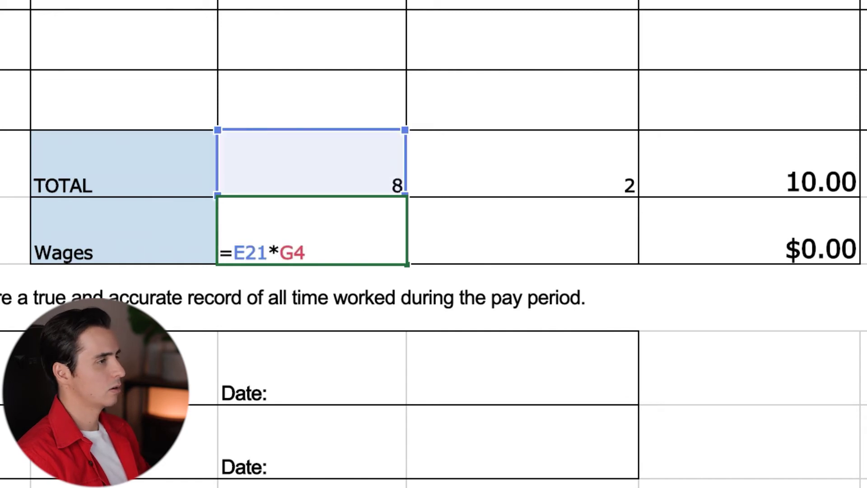
key("Return")
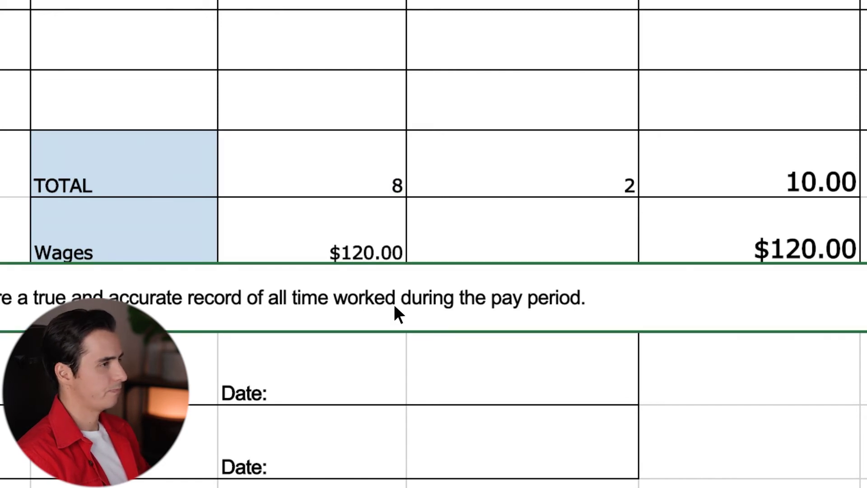
Step: Enter =F21*G4 in overtime Wages cell F22 to multiply overtime hours by the rate
left_click(513, 238)
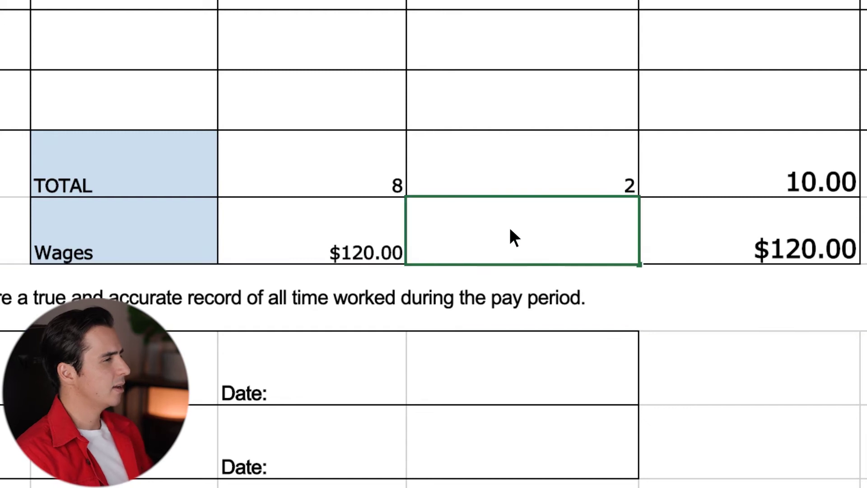
key("F2")
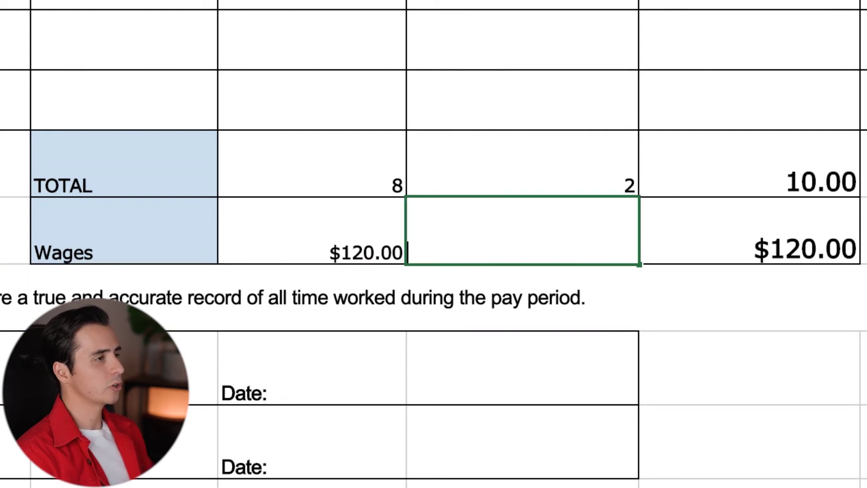
type("=E21*G4")
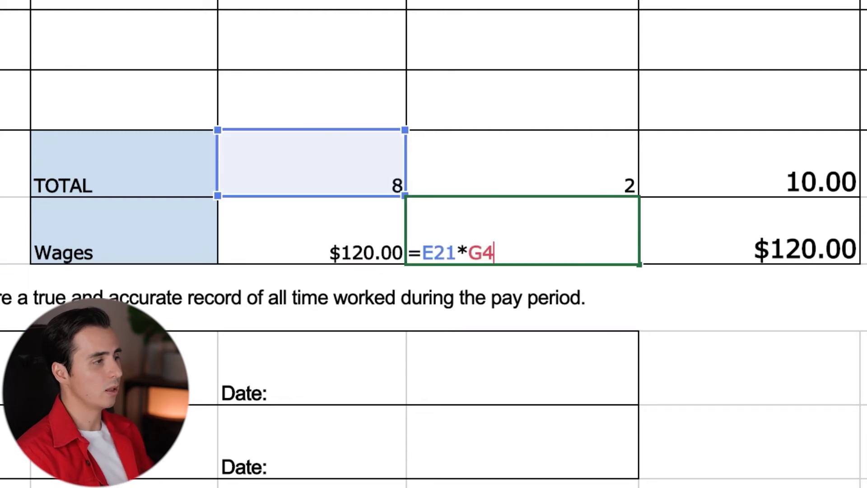
key("Left")
key("Left")
key("Left")
key("Left")
key("Left")
key("shift+Left")
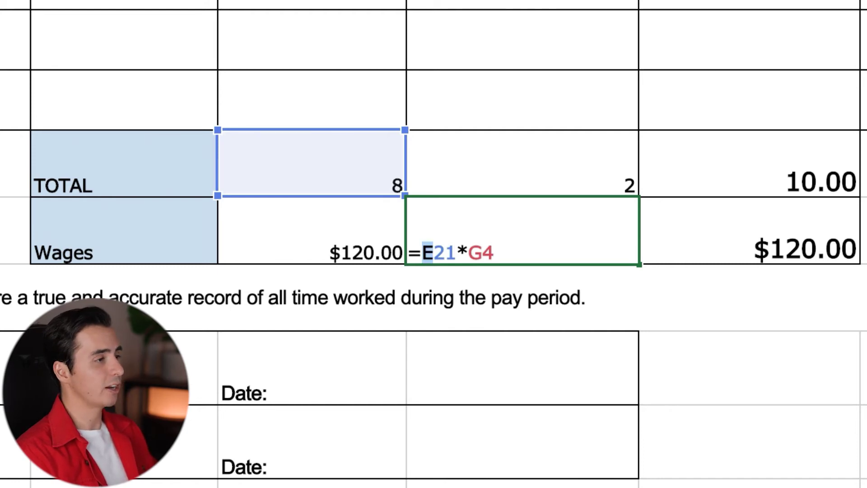
type("F")
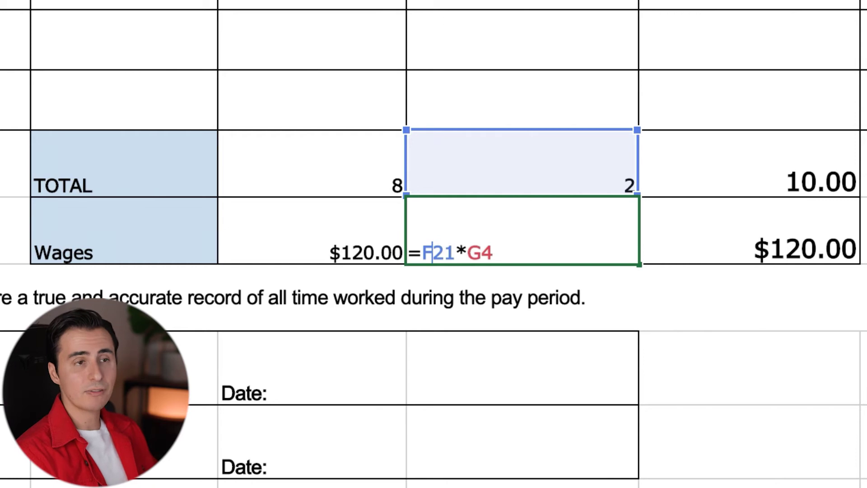
key("Return")
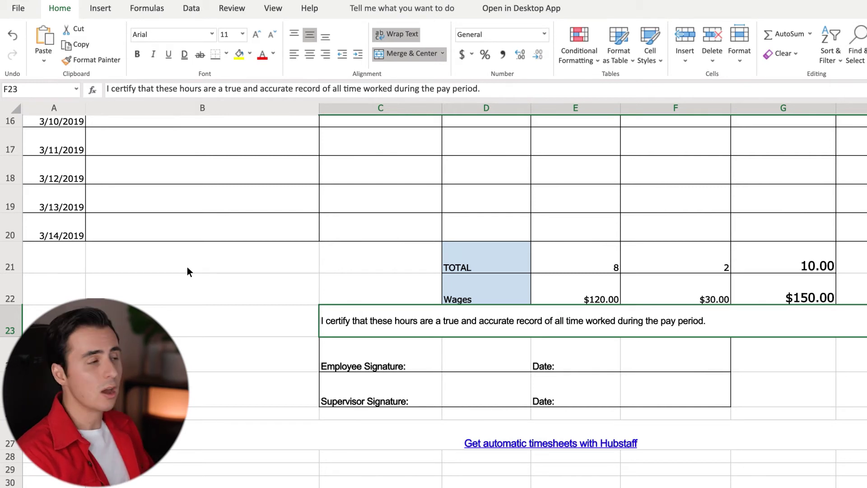
Step: Freeze panes at row 7 so rows 1–6 stay visible while scrolling
scroll(187, 266, "up", 10)
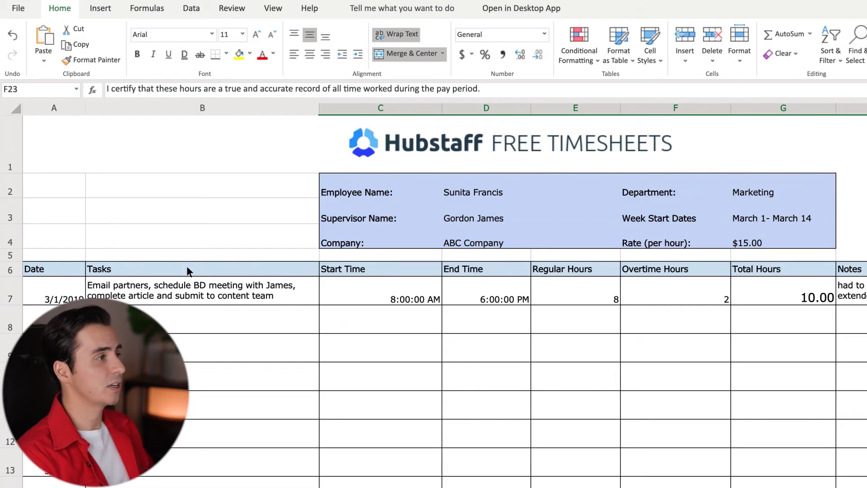
left_click(15, 289)
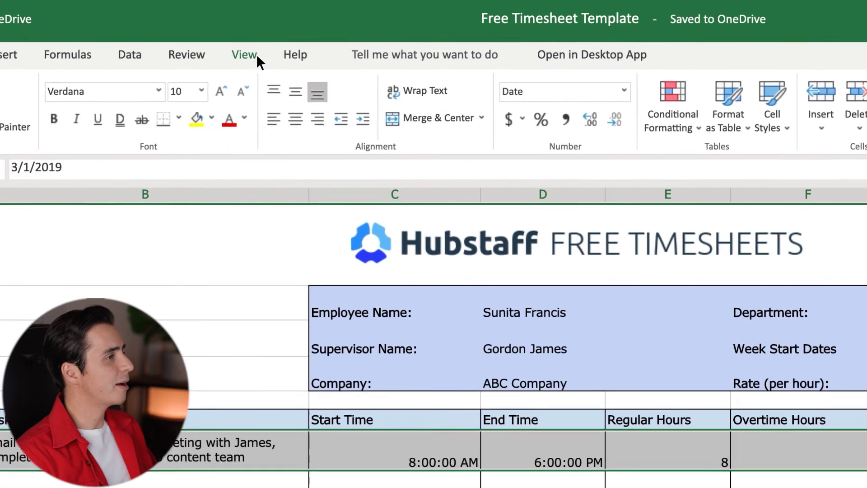
left_click(244, 55)
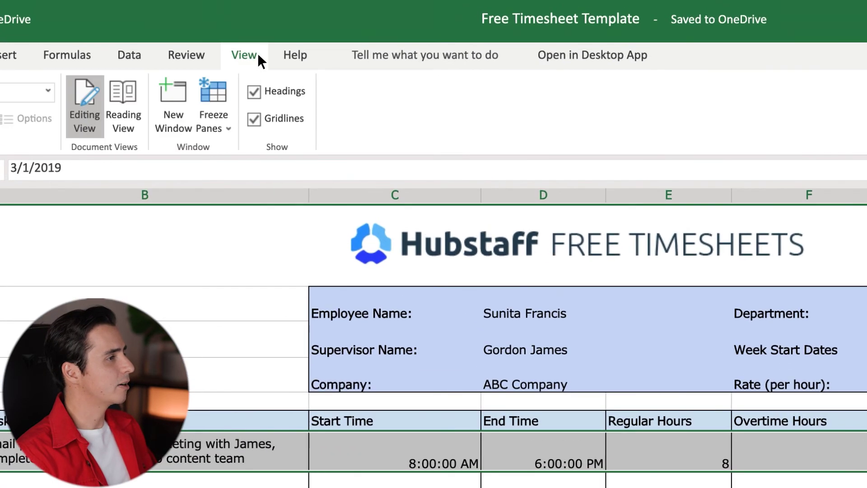
left_click(225, 122)
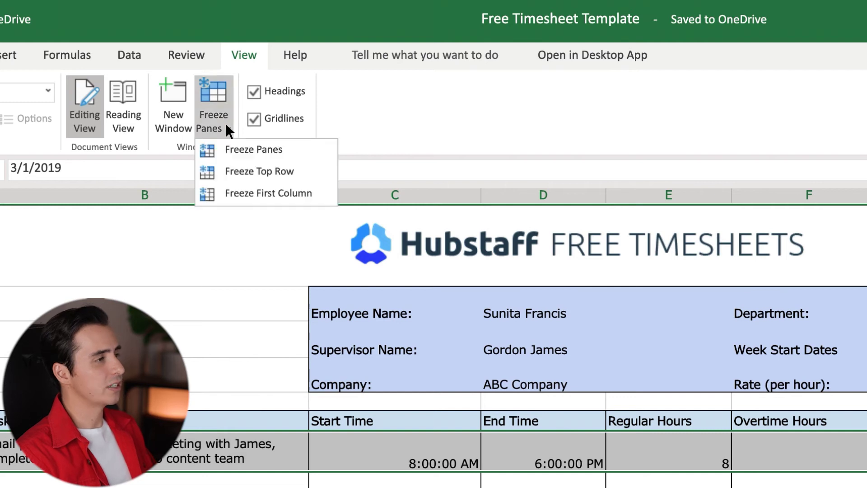
left_click(284, 149)
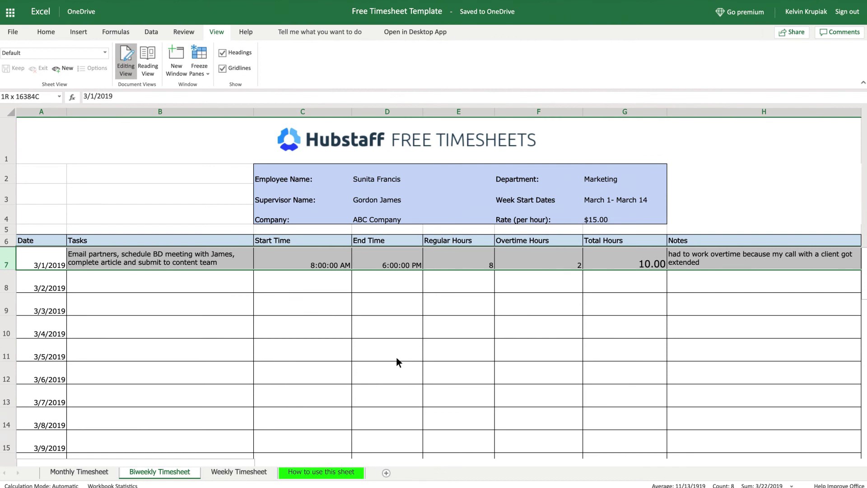
scroll(397, 361, "down", 3)
Step: Scroll down through the finished timesheet
scroll(397, 362, "down", 1)
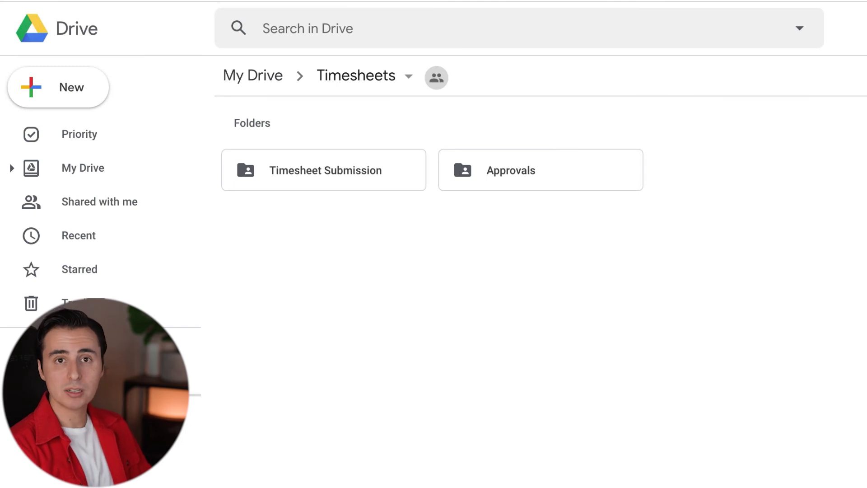
Step: Move Free Timesheet Template from Timesheet Submission into the Approvals folder
left_click(352, 184)
double_click(352, 184)
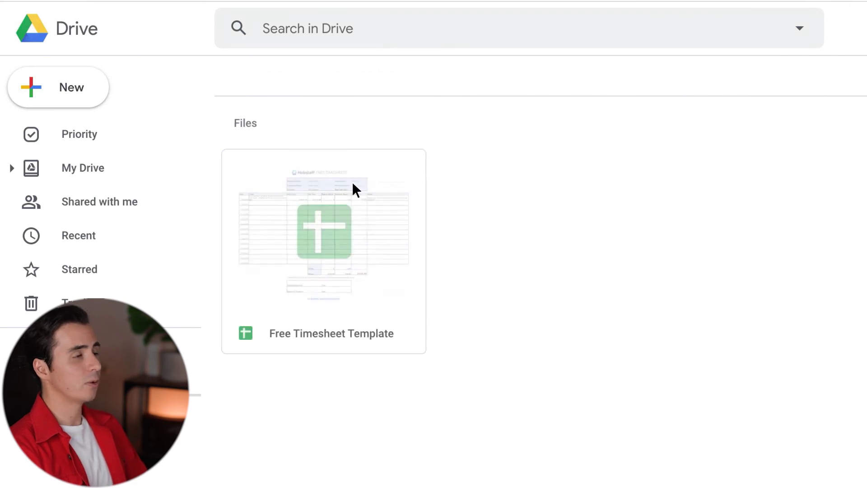
right_click(409, 215)
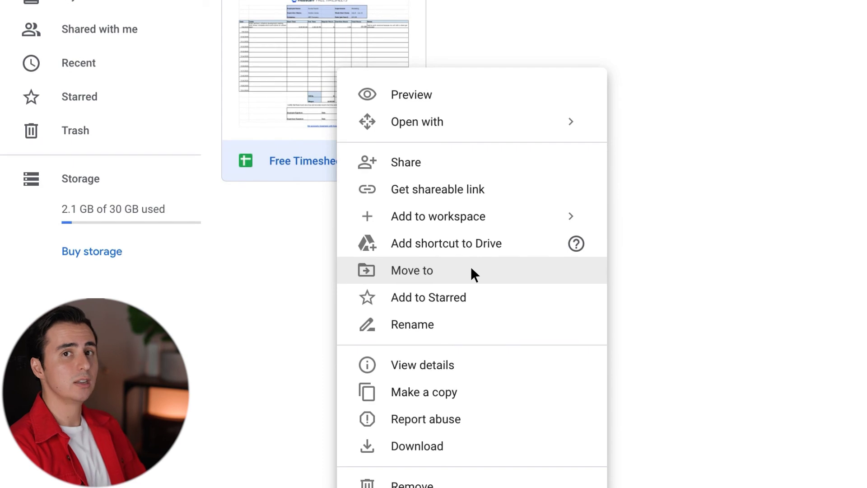
left_click(471, 271)
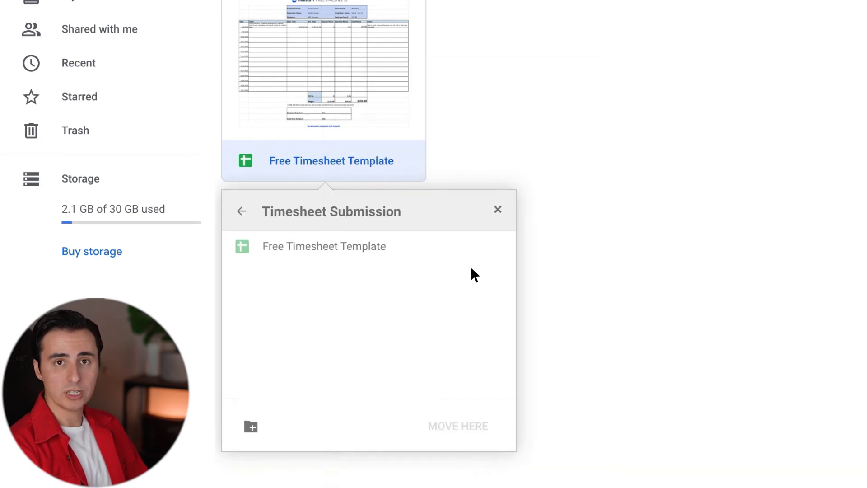
left_click(240, 211)
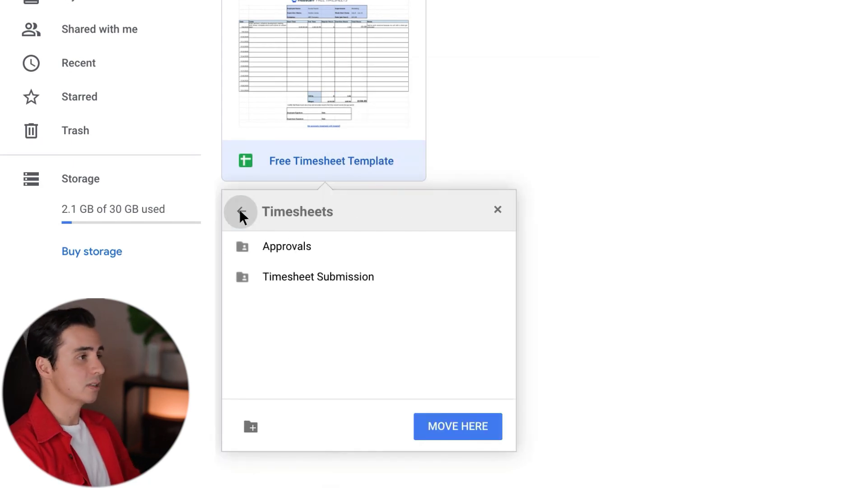
left_click(250, 244)
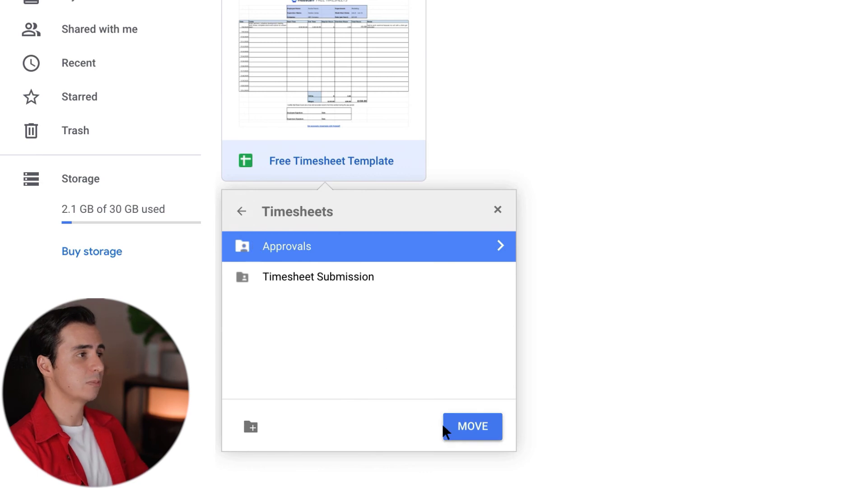
left_click(453, 437)
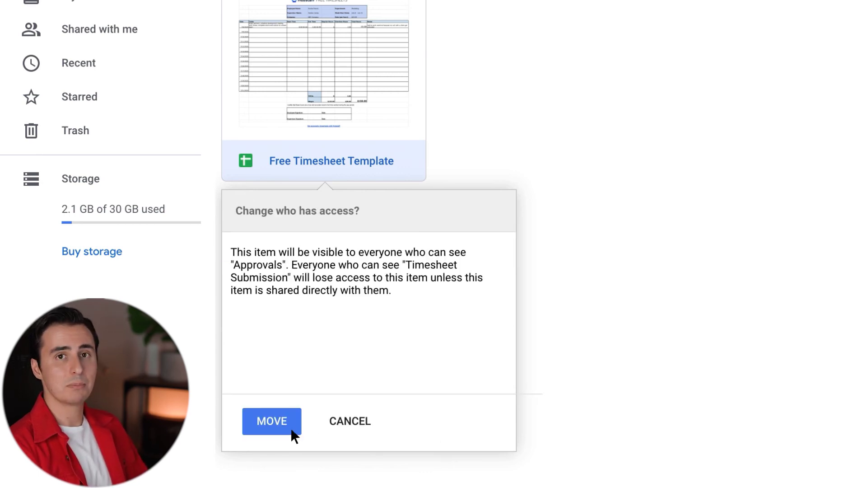